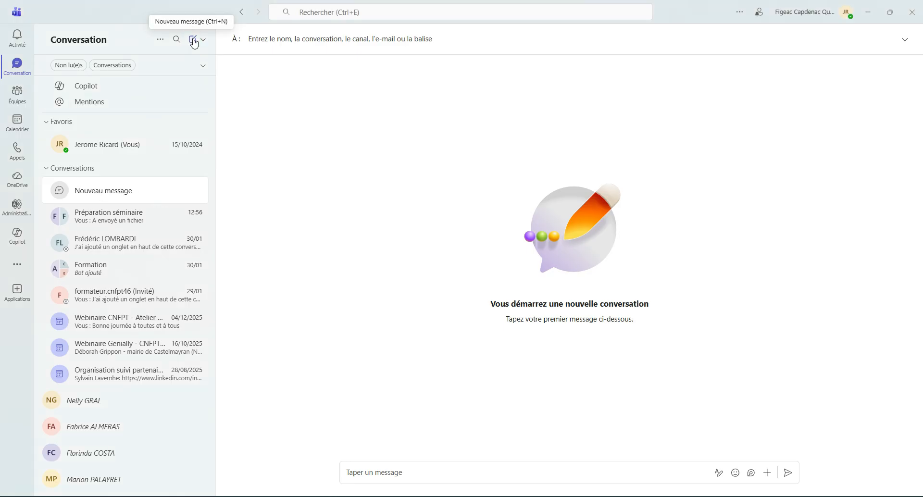
Address the new message to four colleagues, finding the first by name and picking the other three from the suggested contacts.
left_click(285, 38)
type("fr")
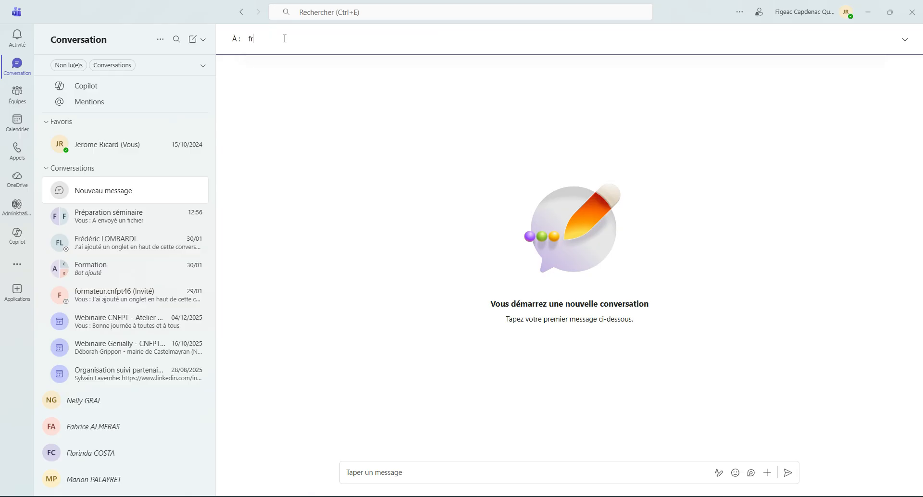
type("ed")
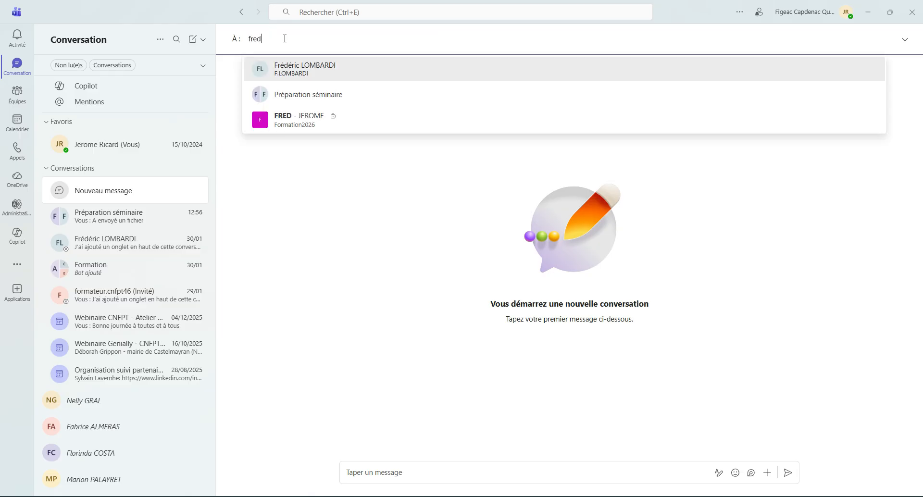
left_click(310, 67)
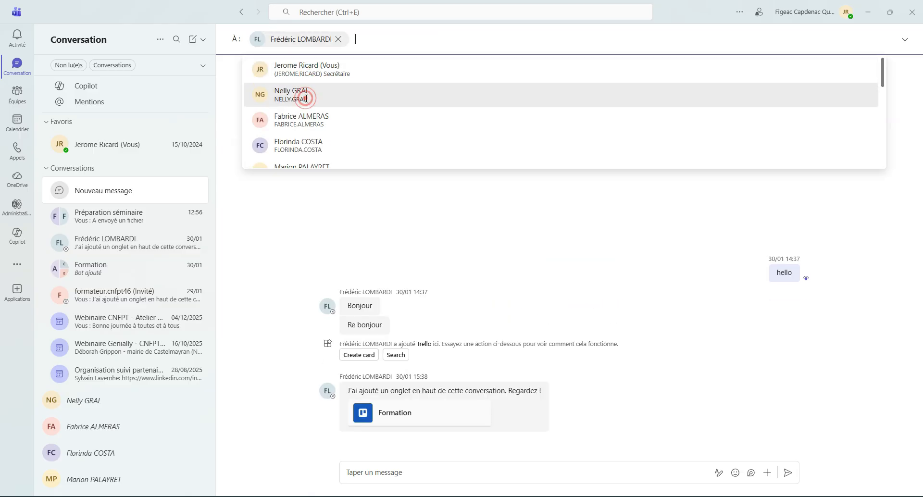
left_click(341, 95)
left_click(320, 95)
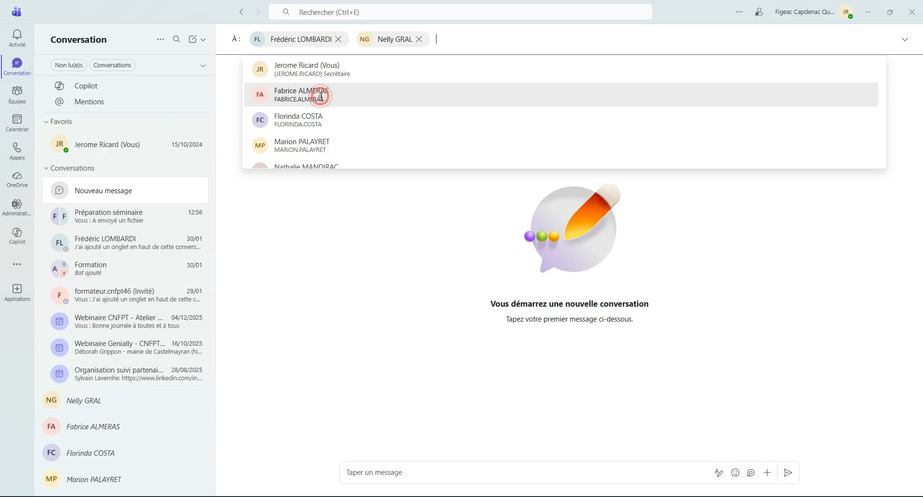
left_click(320, 94)
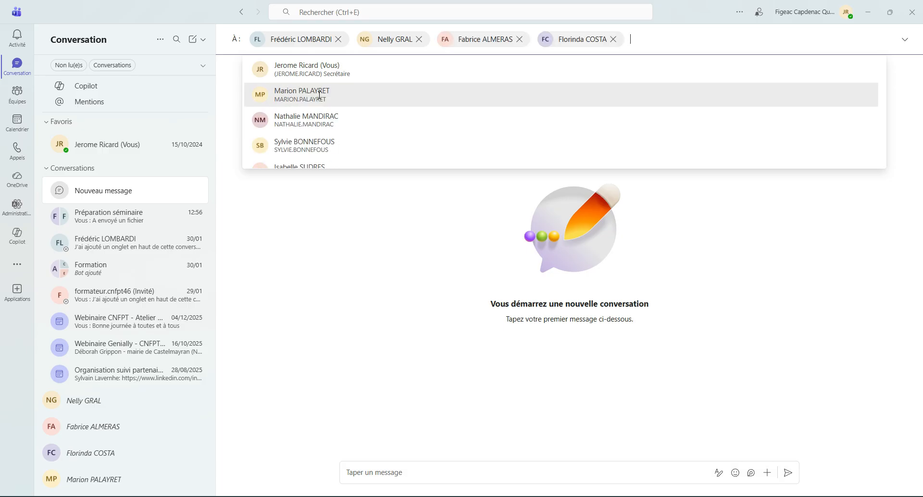
left_click(323, 263)
Send the group the message "Bonjour à tous, voici le document de travail".
left_click(397, 477)
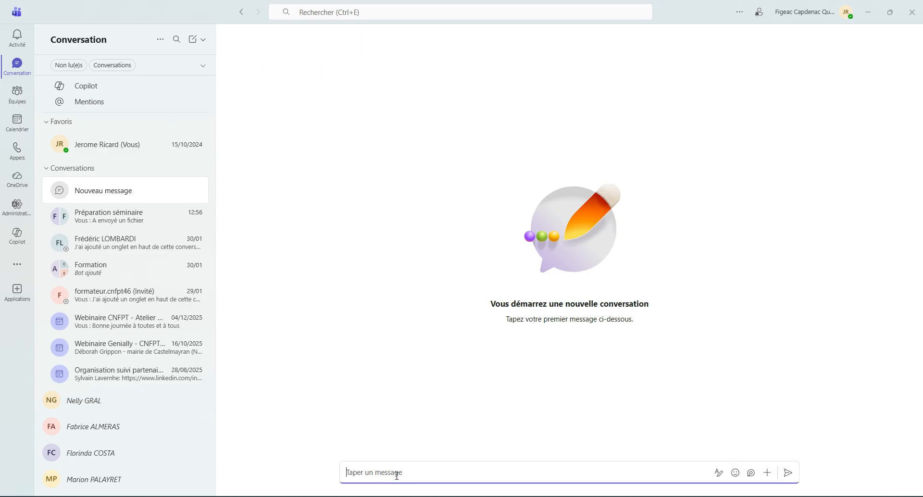
type("Bonjour à tous, voici le document de travail")
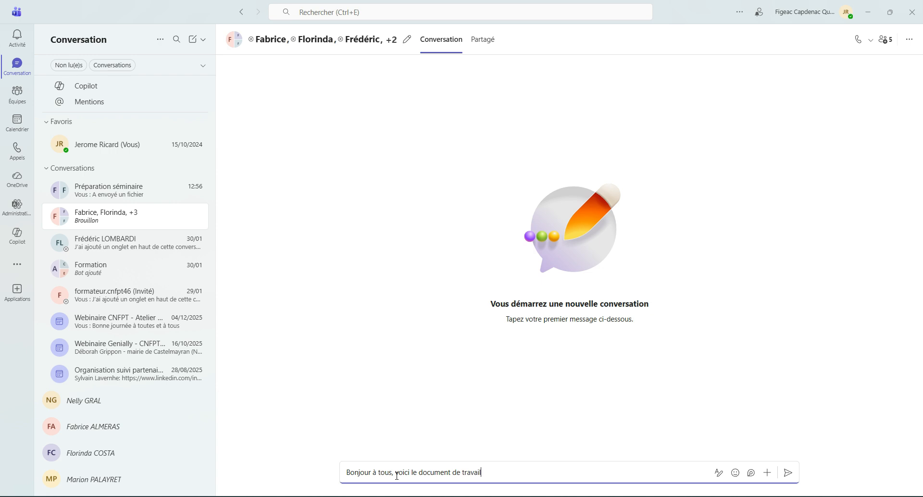
key("Return")
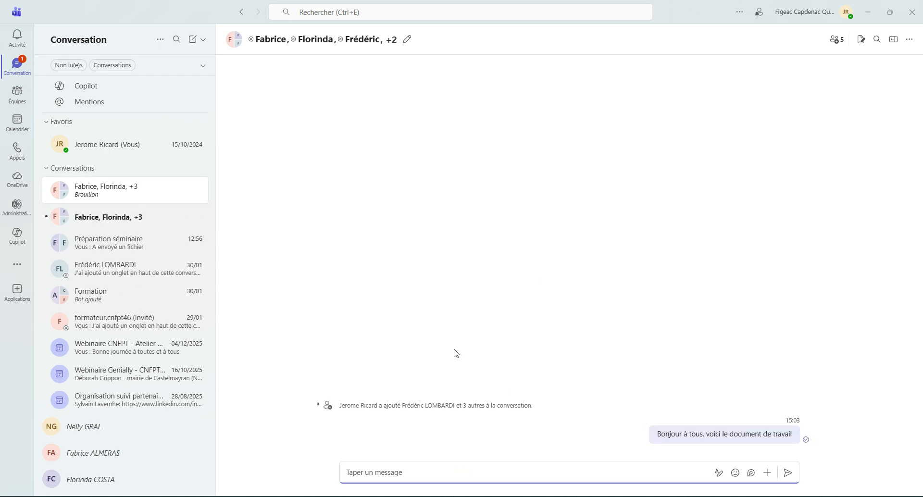
Name the group conversation "Préparation rapport d'activité" and save the name.
left_click(407, 39)
type("Préparation rapport d'activité")
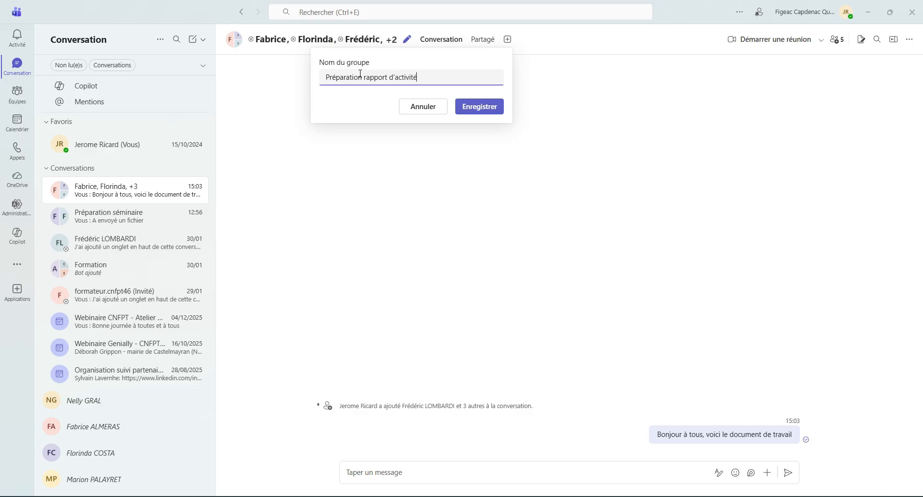
left_click(484, 108)
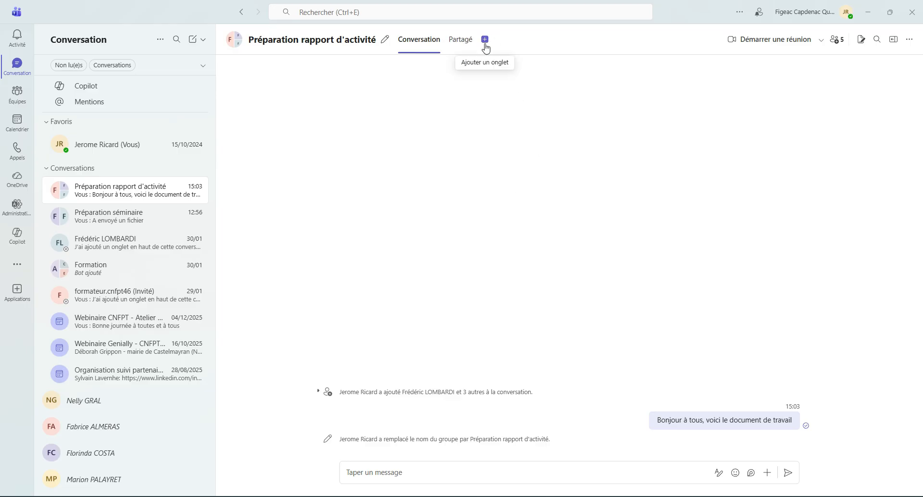
Attach the file Rapport d'activité.docx from the computer's Documents folder to a new message in the conversation.
left_click(767, 473)
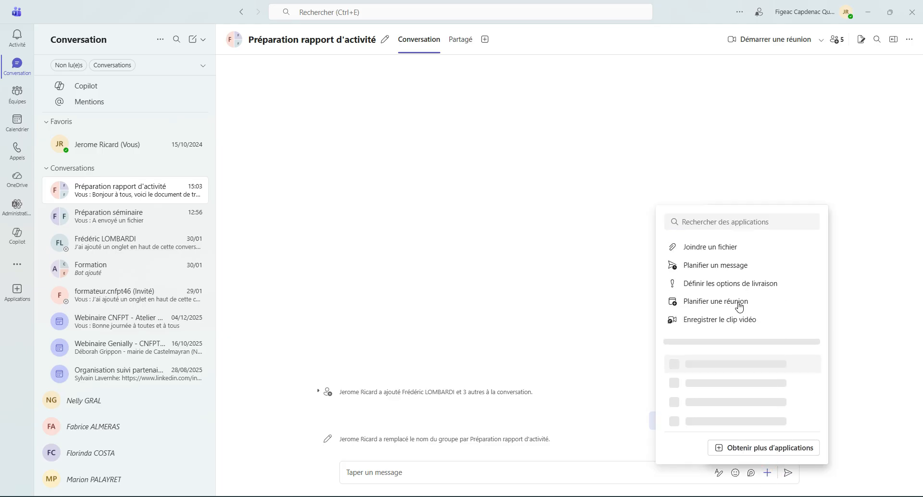
left_click(720, 248)
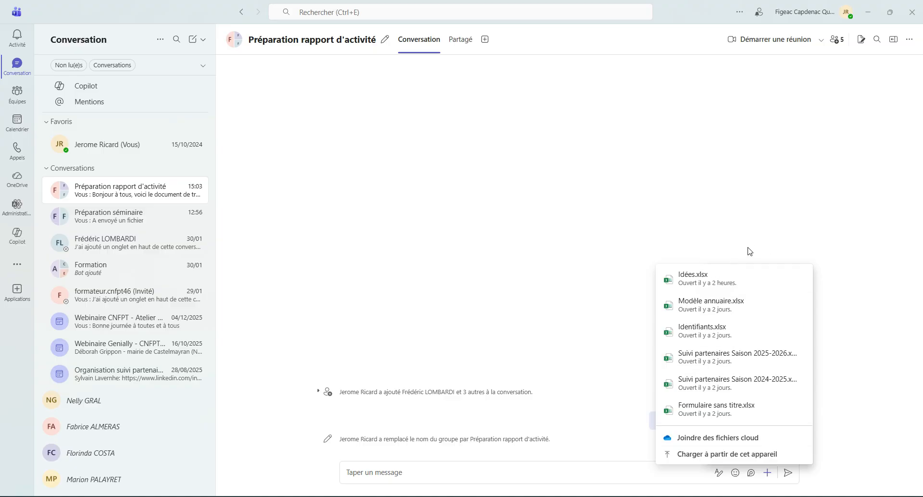
left_click(738, 458)
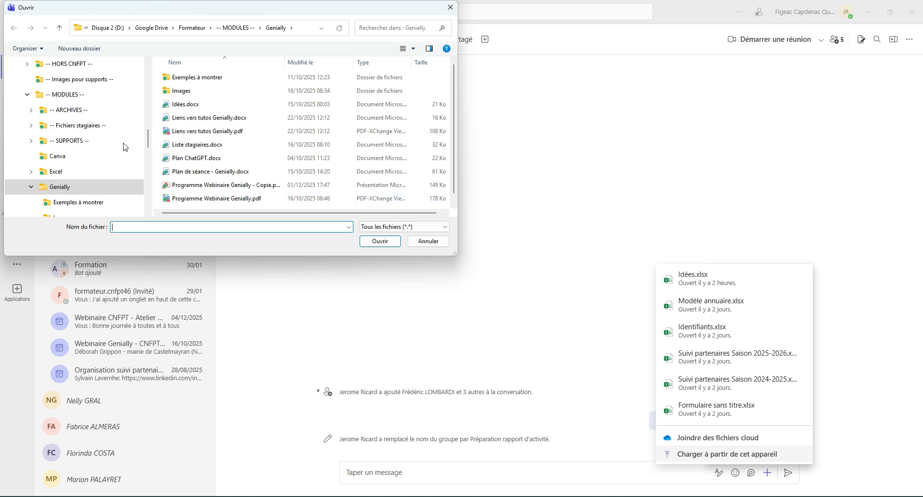
scroll(94, 120, "up", 8)
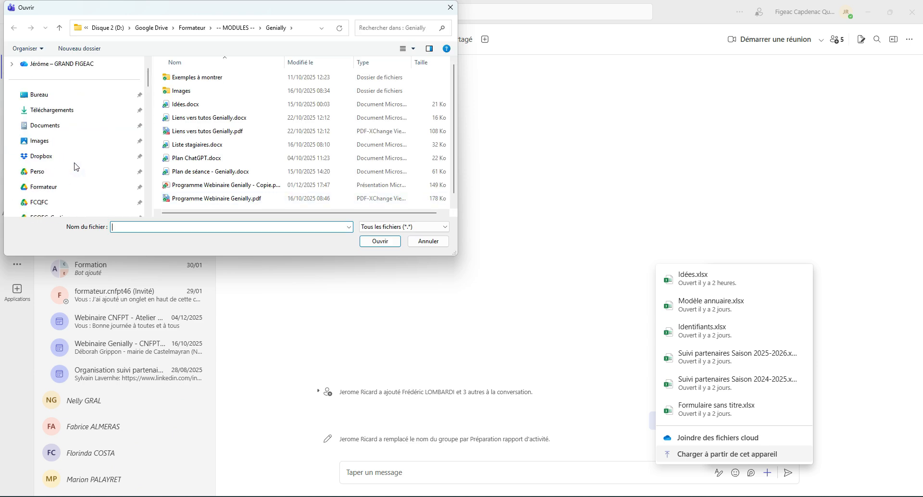
left_click(56, 114)
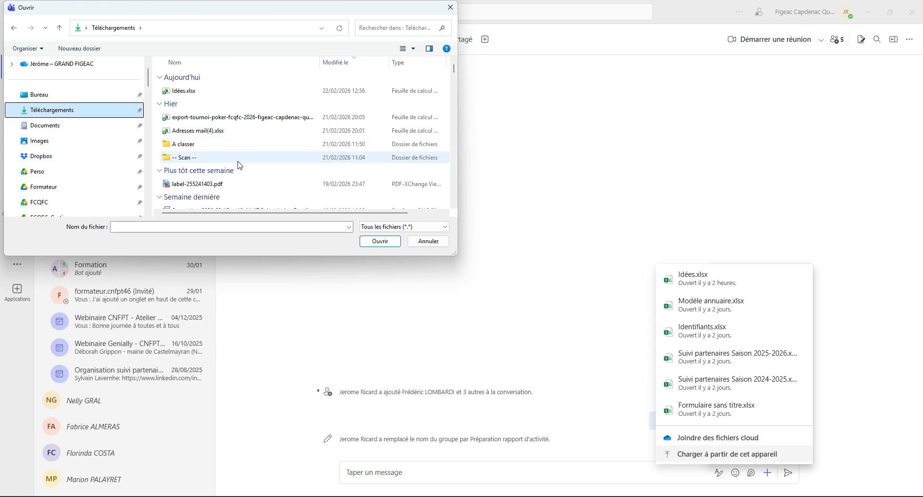
scroll(246, 161, "down", 3)
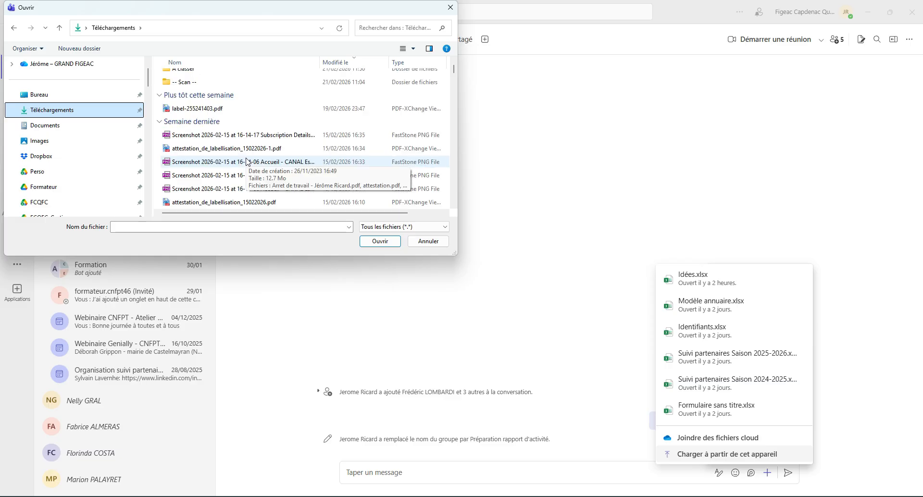
scroll(245, 158, "up", 3)
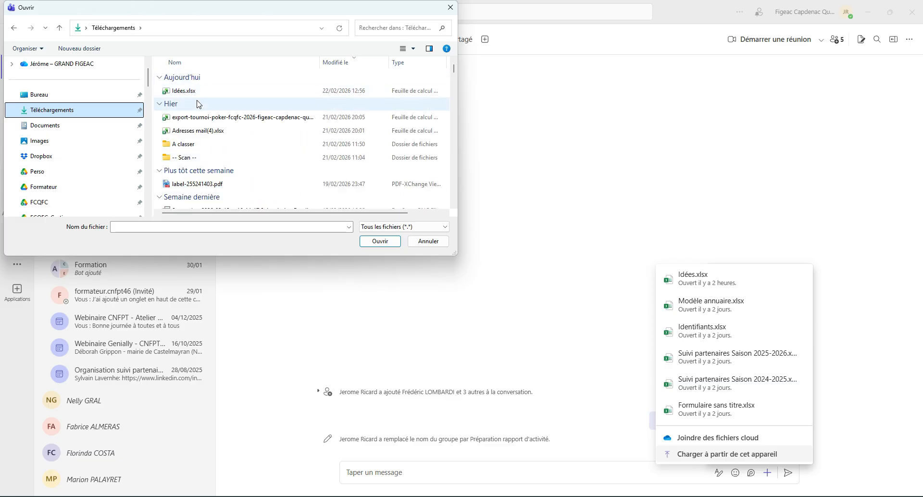
left_click(40, 125)
scroll(236, 153, "down", 3)
scroll(237, 153, "down", 2)
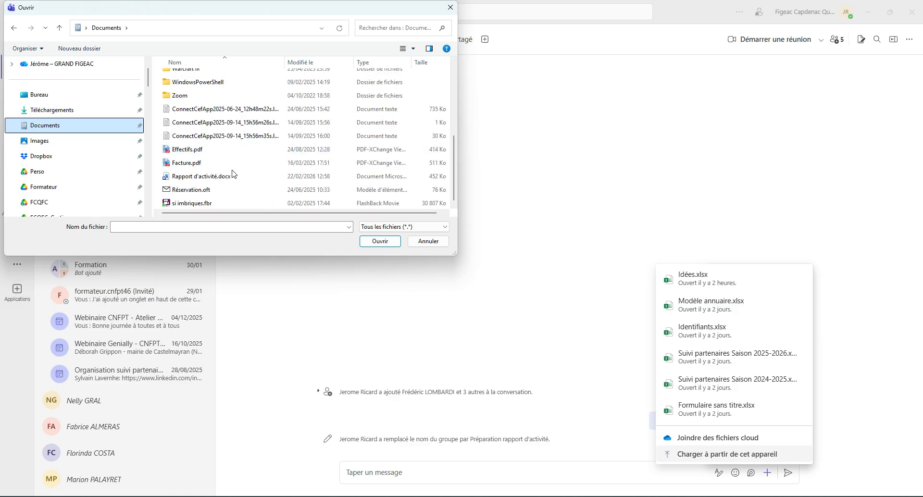
left_click(196, 178)
double_click(196, 177)
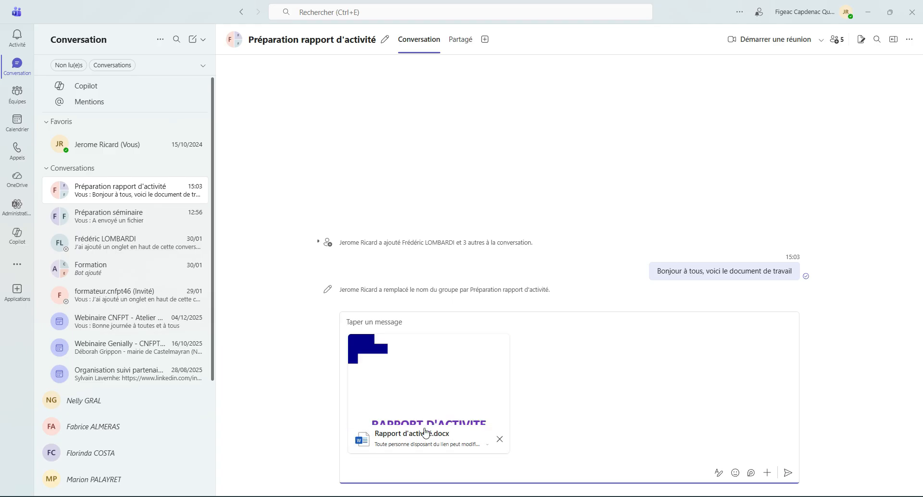
Restrict the attachment's link to people in the Figeac football club organisation with "Peut modifier" permission, and send the file.
left_click(423, 443)
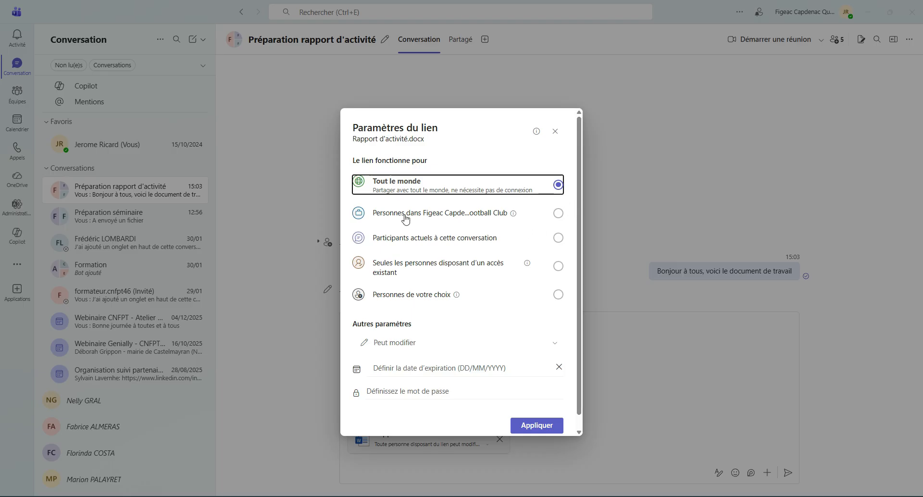
left_click(559, 213)
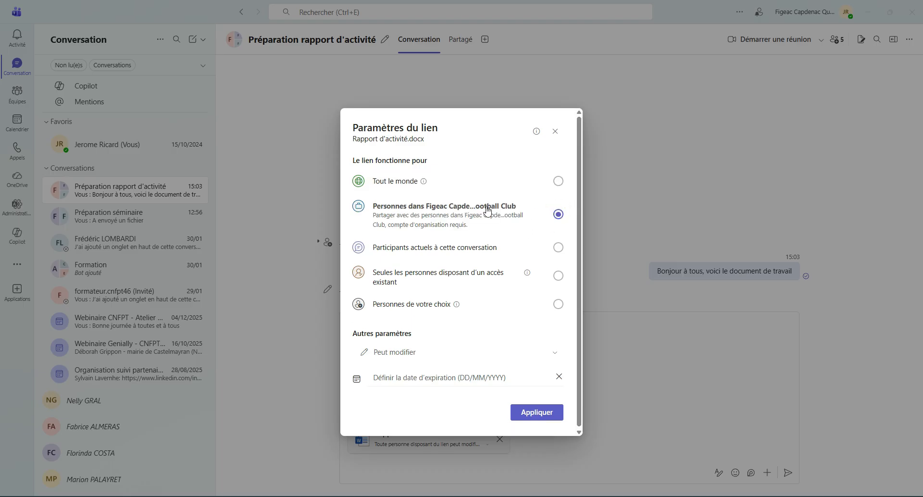
left_click(412, 355)
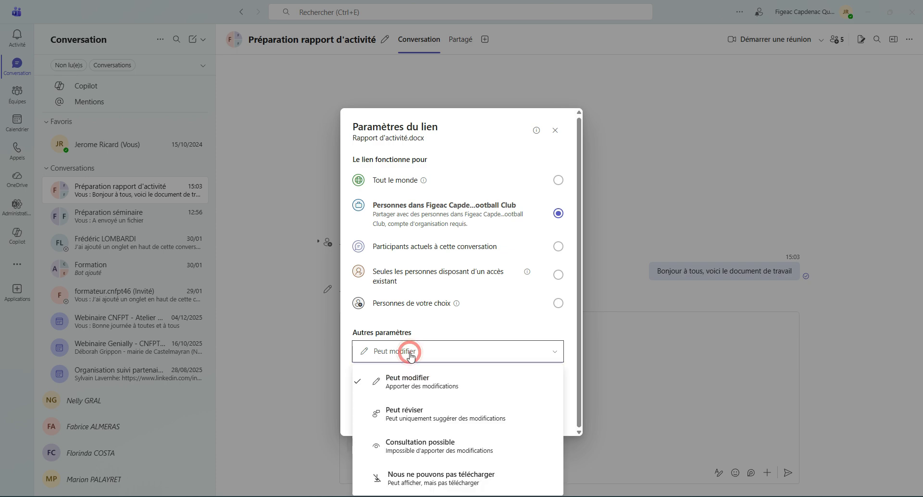
left_click(415, 381)
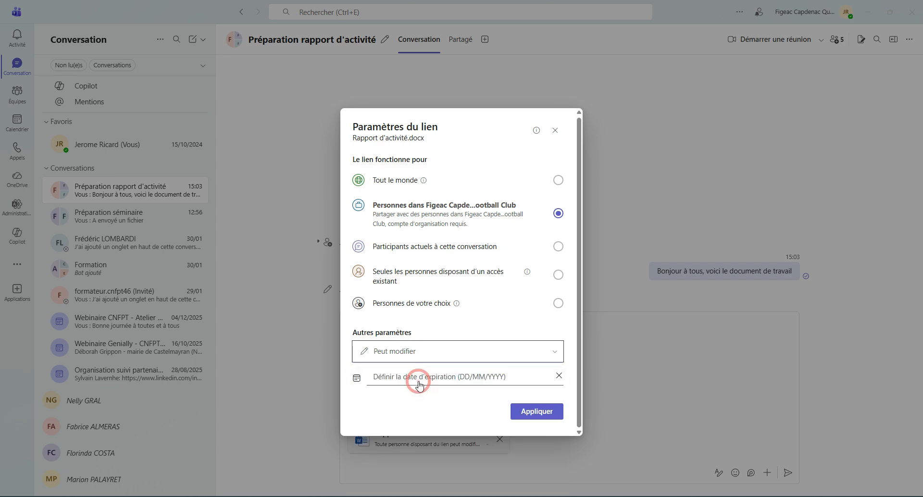
left_click(538, 412)
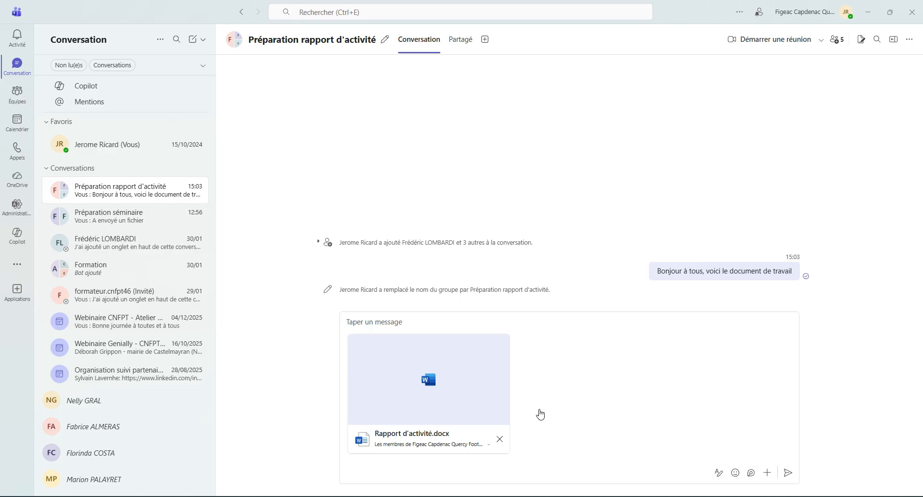
left_click(787, 473)
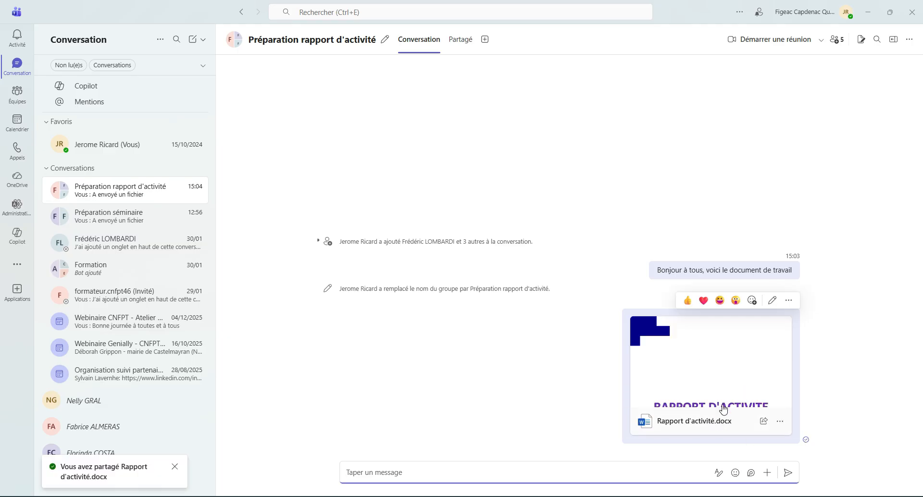
Convert the shared Rapport d'activité.docx into a tab of the conversation.
left_click(779, 424)
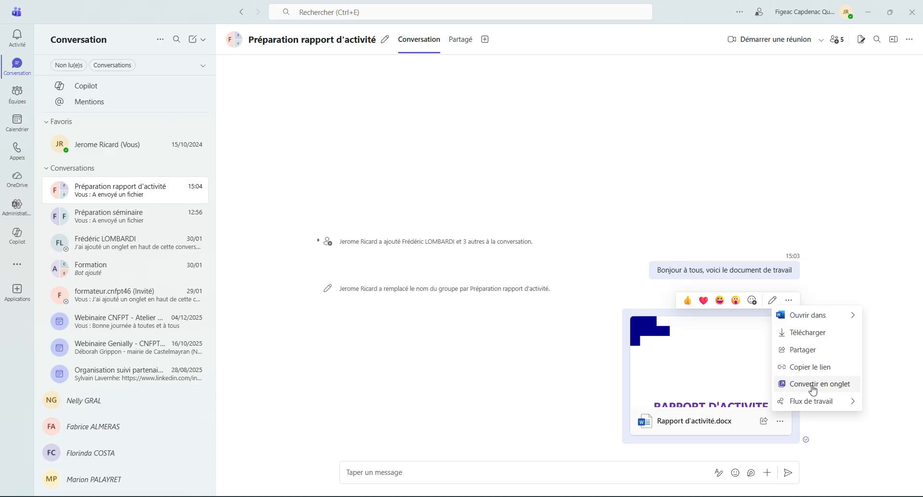
left_click(816, 387)
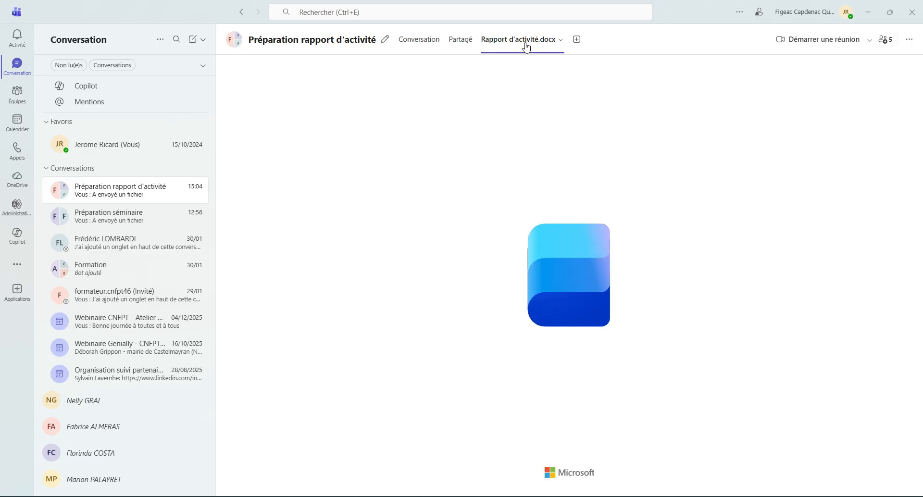
Examine the Introduction section of the report in its tab and return to the conversation's message box.
scroll(534, 245, "down", 10)
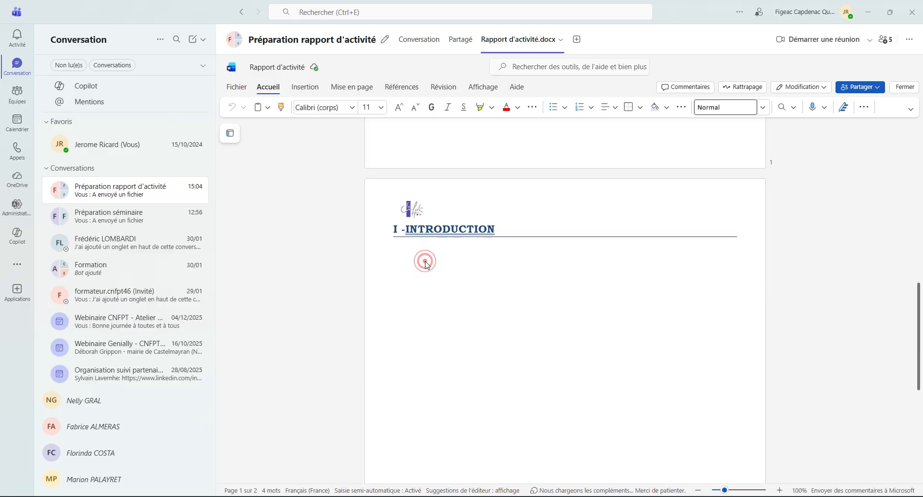
left_click(425, 229)
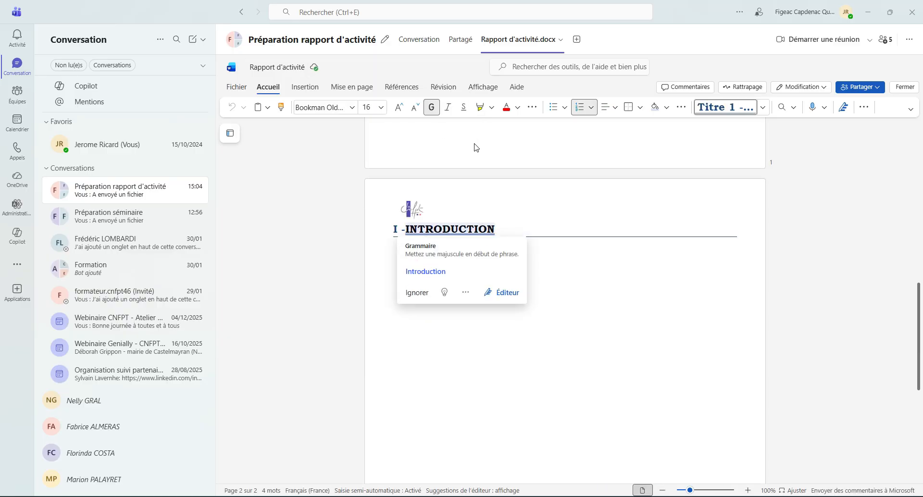
left_click(573, 283)
left_click(416, 41)
left_click(379, 474)
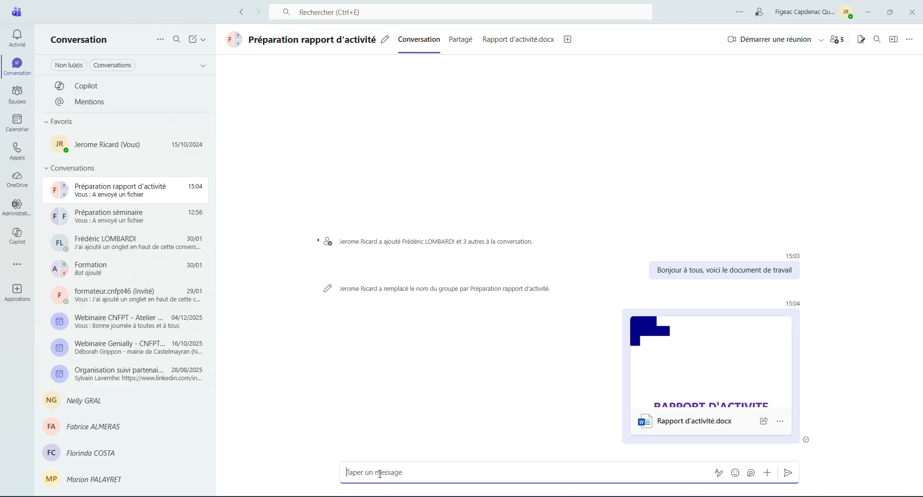
type("T")
key("BackSpace")
key("BackSpace")
key("BackSpace")
key("super+Tab")
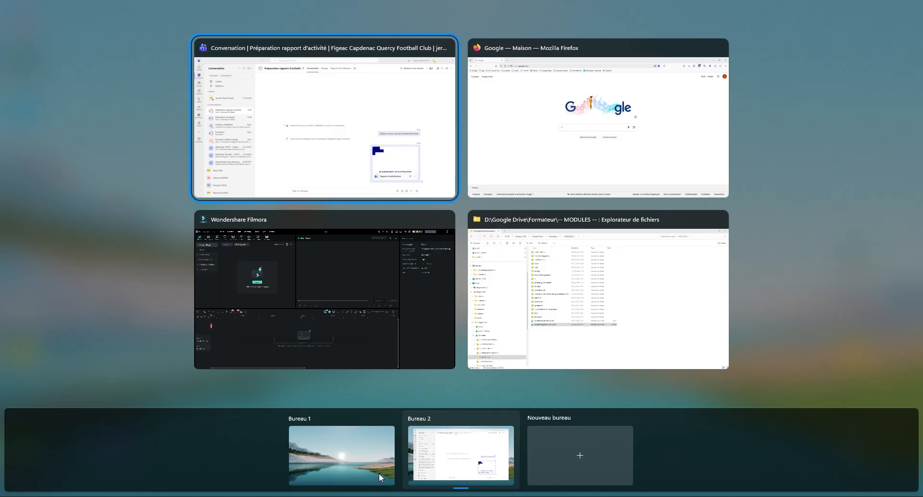
left_click(353, 114)
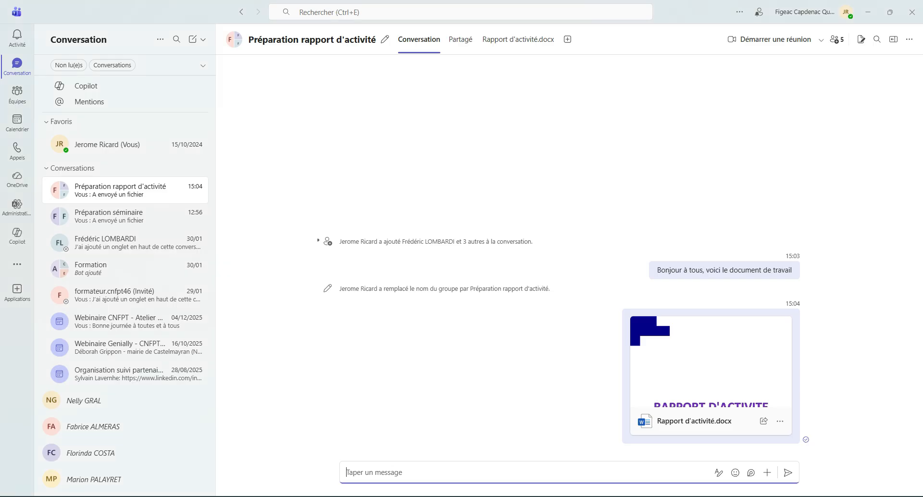
Send a message that mentions the first-added colleague and asks "t'occupes-tu de l'intro ?".
type("@fr")
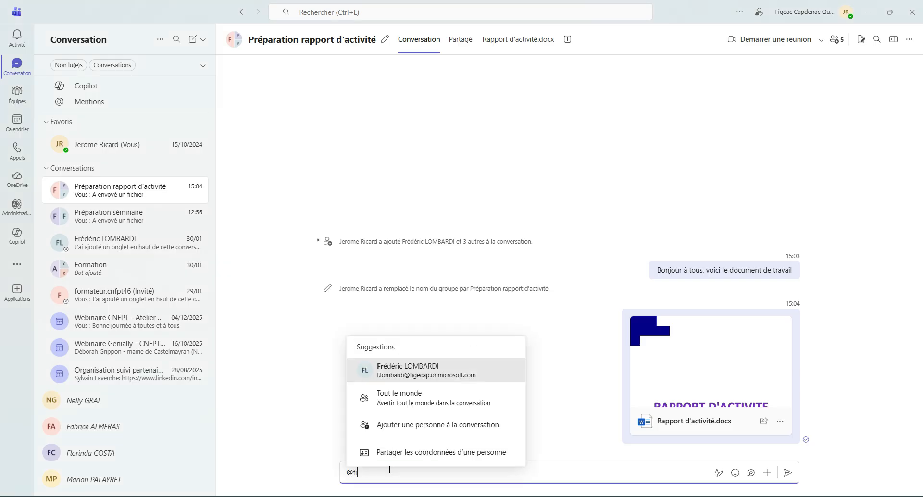
left_click(392, 368)
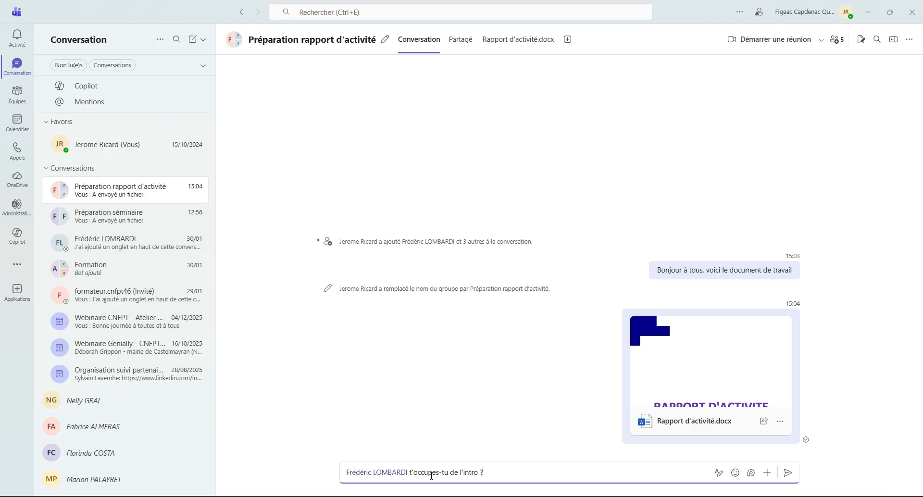
key("Return")
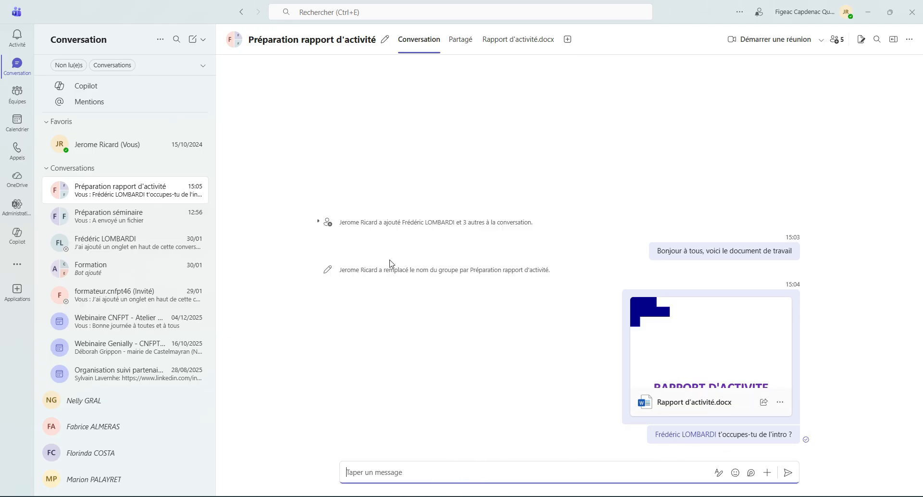
View the Rapport d'activité.docx tab again and return to the conversation messages.
left_click(503, 42)
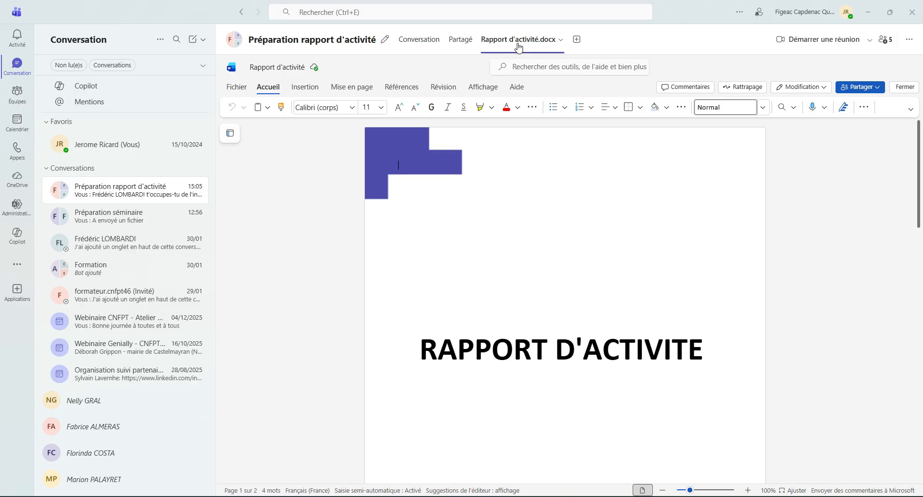
left_click(421, 41)
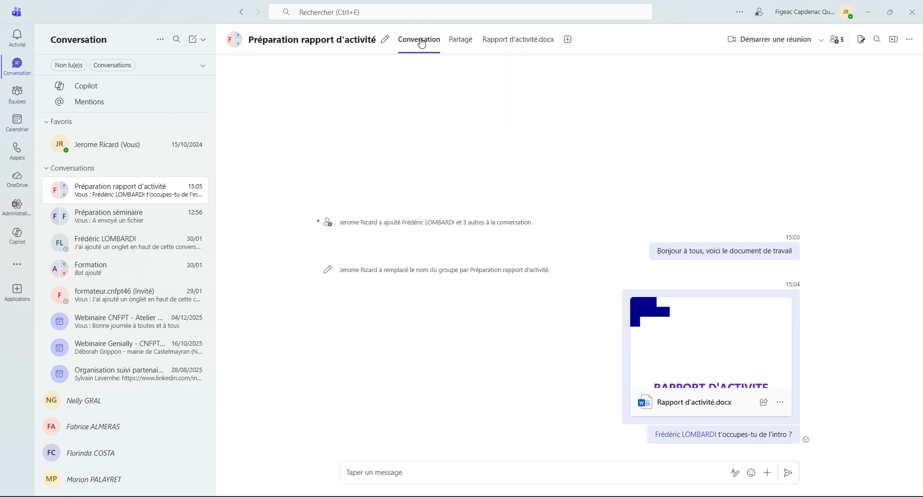